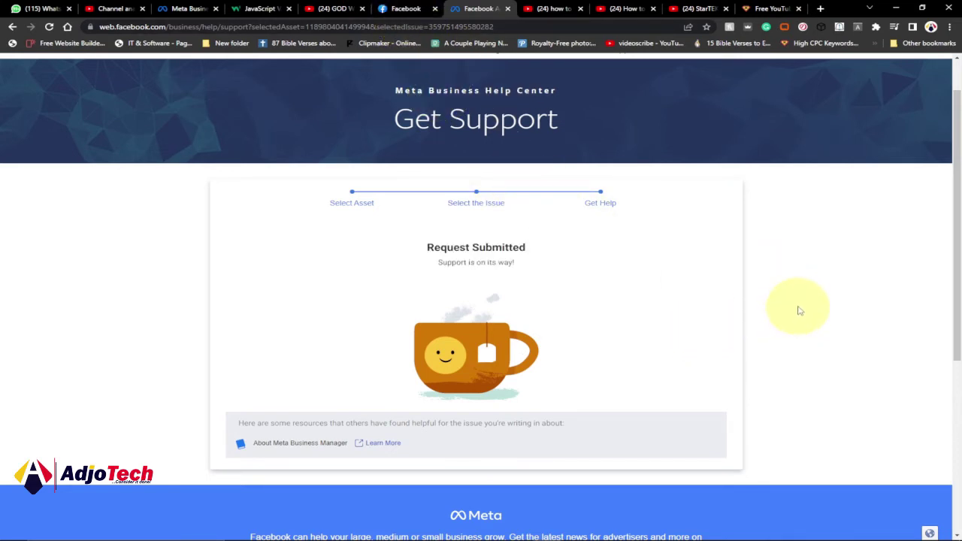
# Step: Switch from the Request Submitted page to the Facebook news feed tab
pyautogui.click(406, 8)
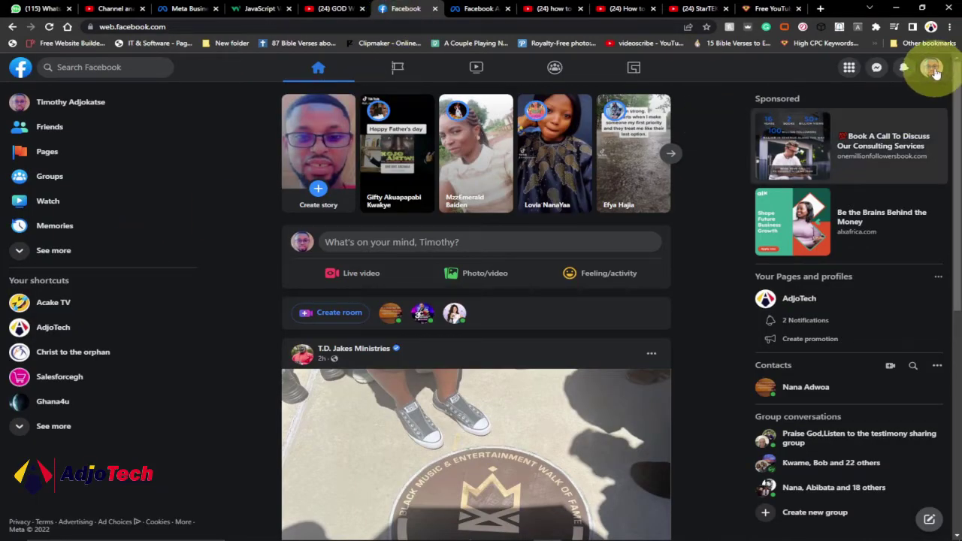
# Step: Open the Facebook Help Center from the profile menu's Help & Support options
pyautogui.click(933, 72)
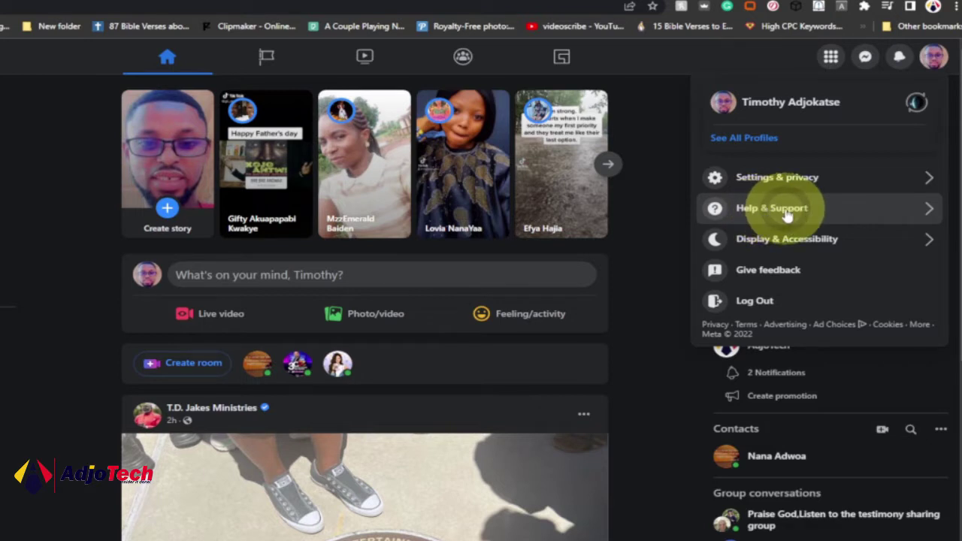
pyautogui.click(786, 213)
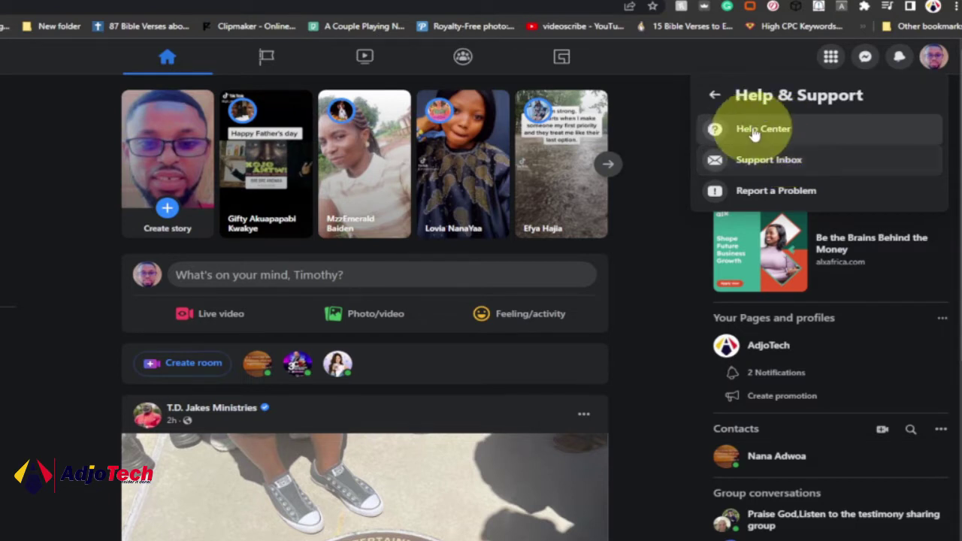
pyautogui.click(756, 130)
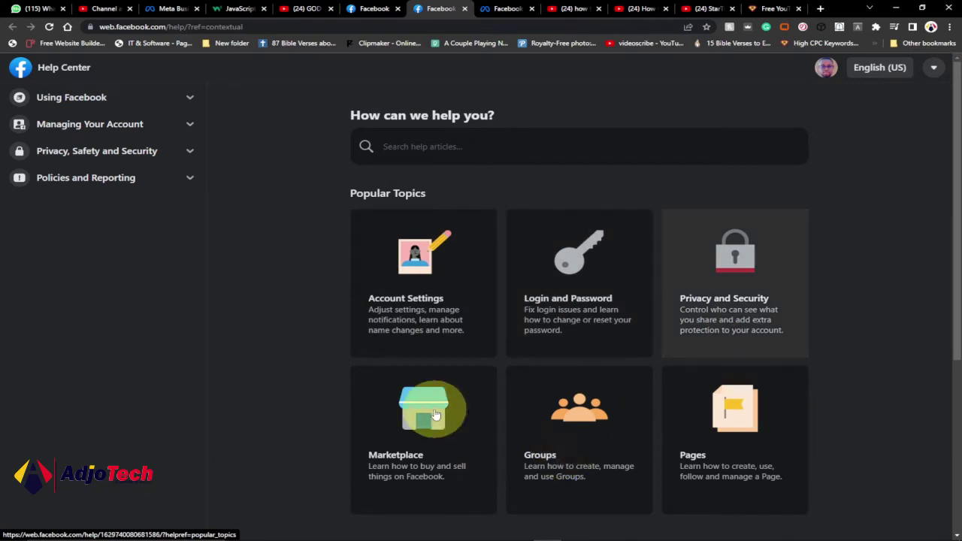
# Step: Go from the general Help Center to the Visit Business Help Center card's page
pyautogui.scroll(-1, 610, 394)
pyautogui.scroll(1, 611, 393)
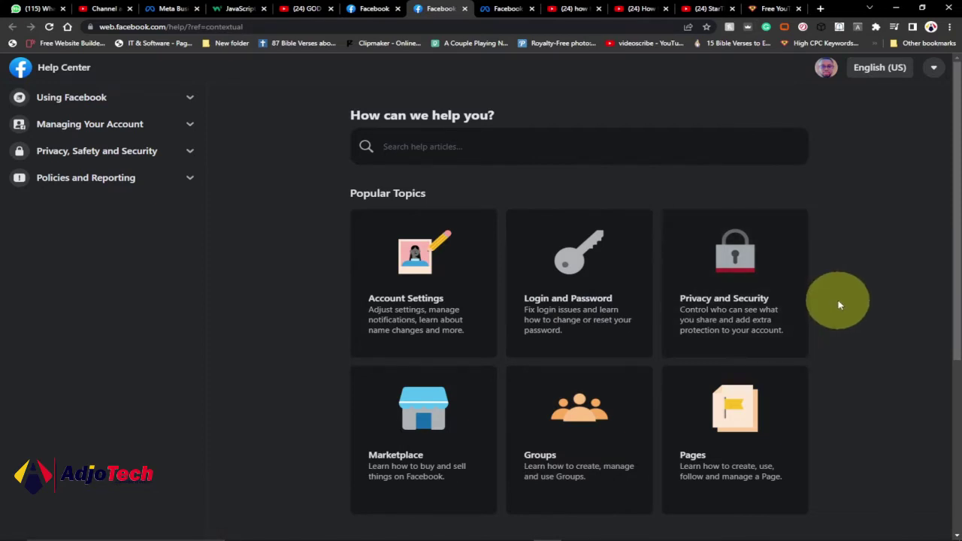
pyautogui.scroll(-3, 839, 300)
pyautogui.scroll(-1, 402, 296)
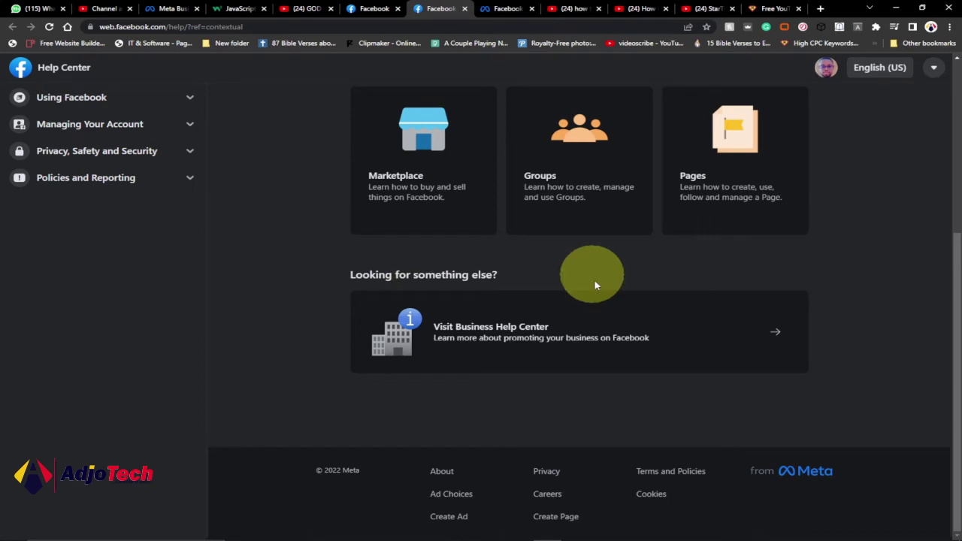
pyautogui.click(487, 331)
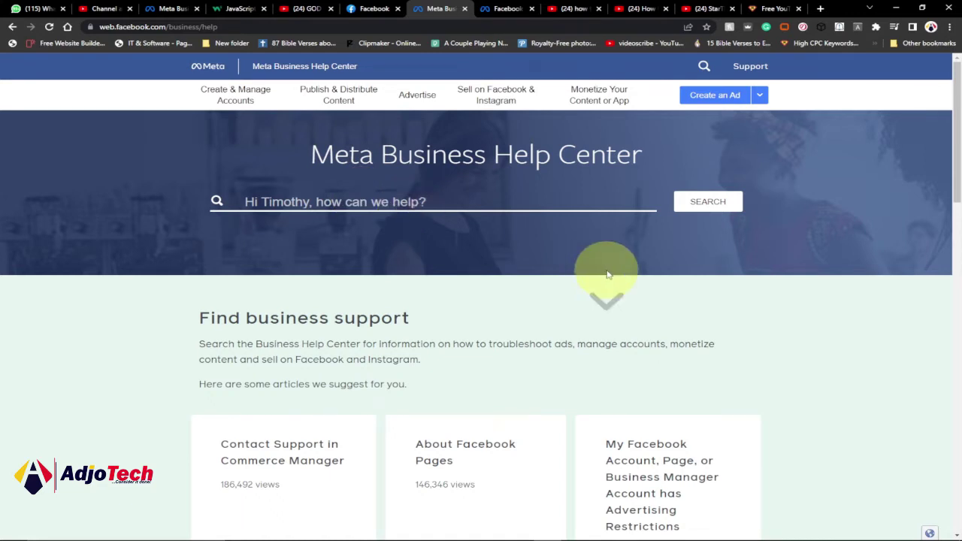
# Step: Open the Get Support page via the Support link in the Business Help Center footer
pyautogui.scroll(-2, 609, 275)
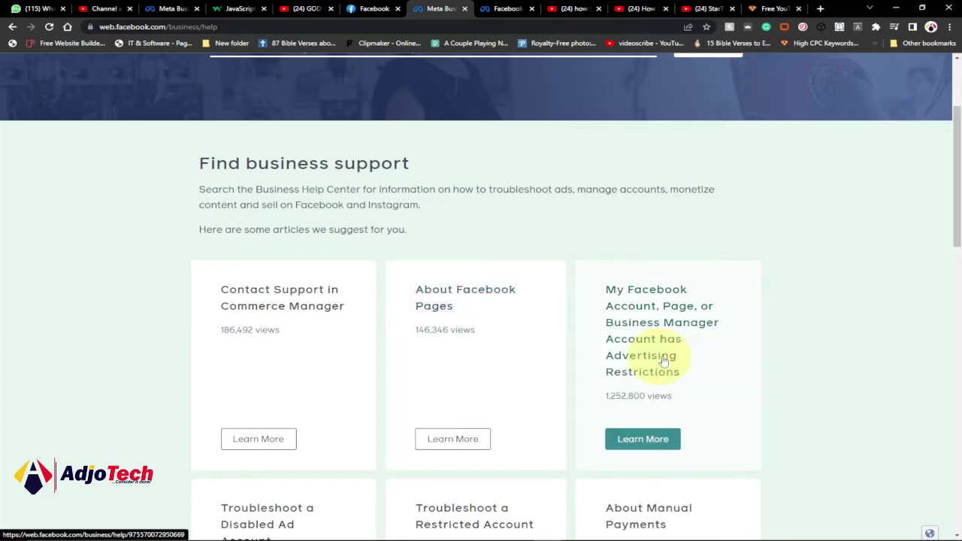
pyautogui.scroll(-1, 705, 379)
pyautogui.scroll(-1, 714, 377)
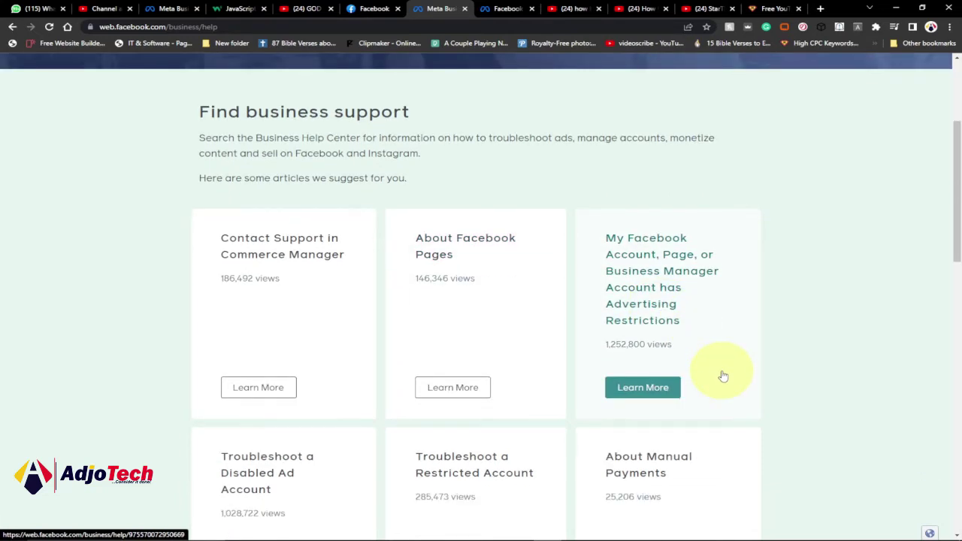
pyautogui.scroll(-3, 751, 361)
pyautogui.scroll(-3, 778, 348)
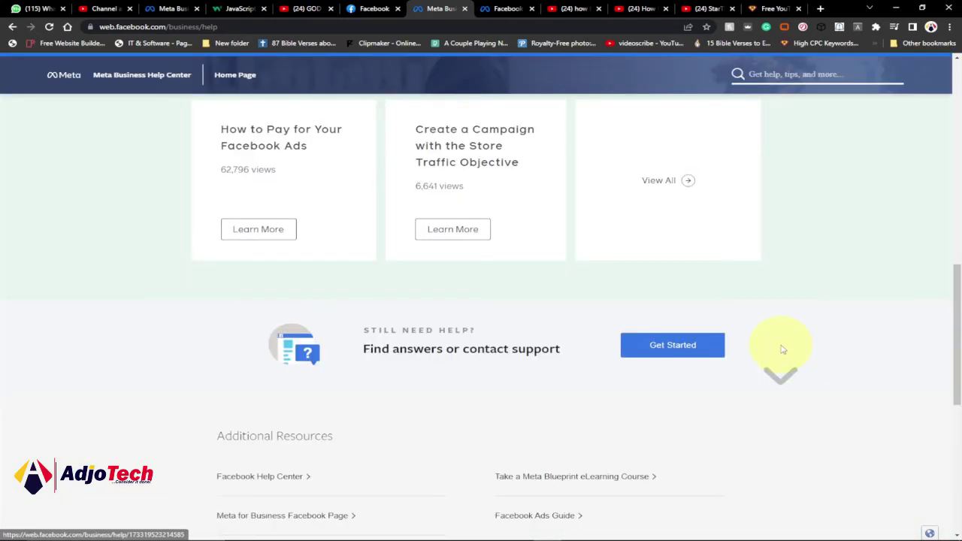
pyautogui.scroll(-1, 782, 349)
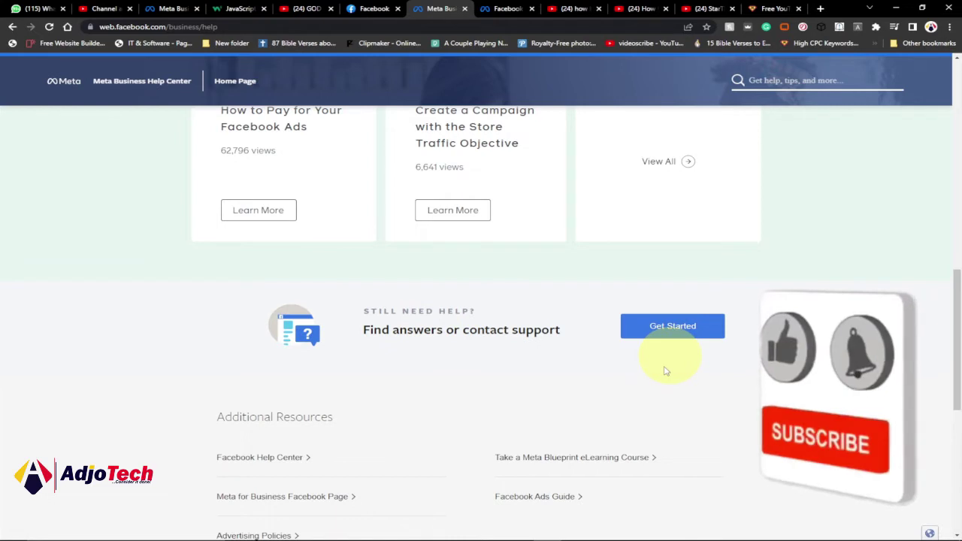
pyautogui.scroll(-5, 665, 371)
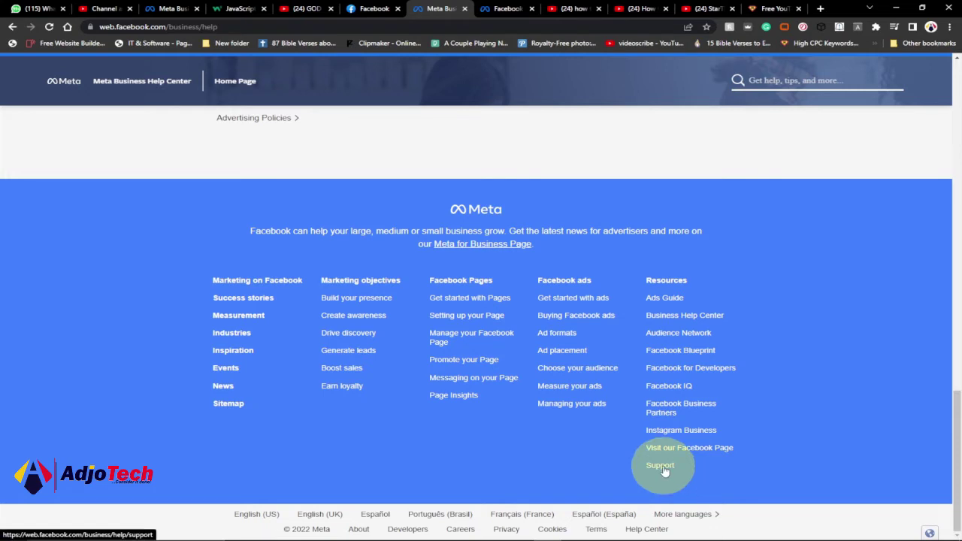
pyautogui.click(664, 470)
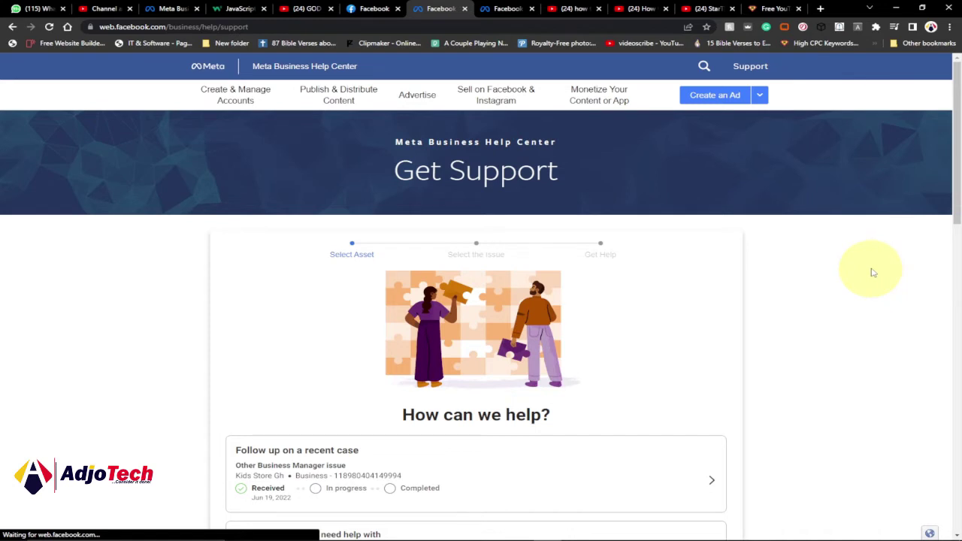
# Step: Select the Kidsstore business as the asset needing help and continue
pyautogui.scroll(-1, 871, 270)
pyautogui.scroll(-3, 872, 269)
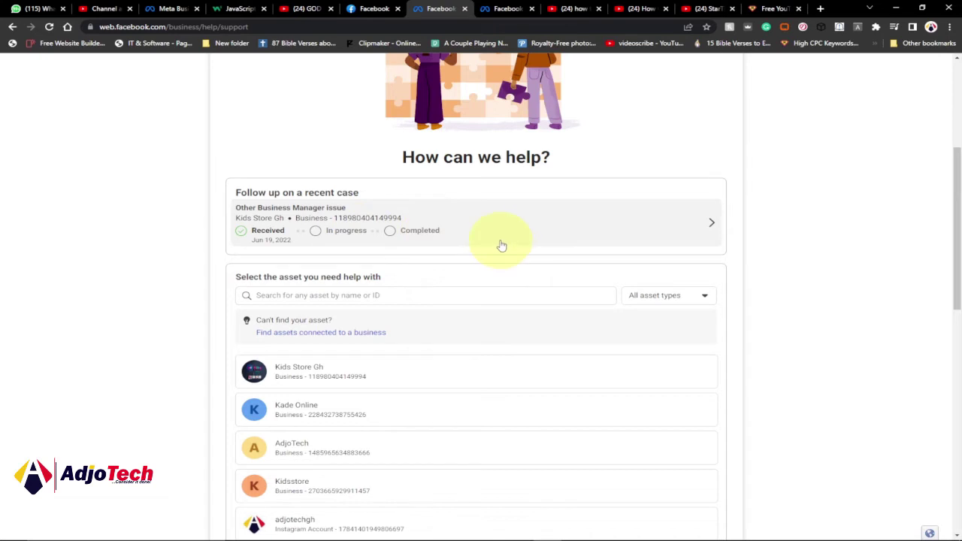
pyautogui.scroll(3, 502, 246)
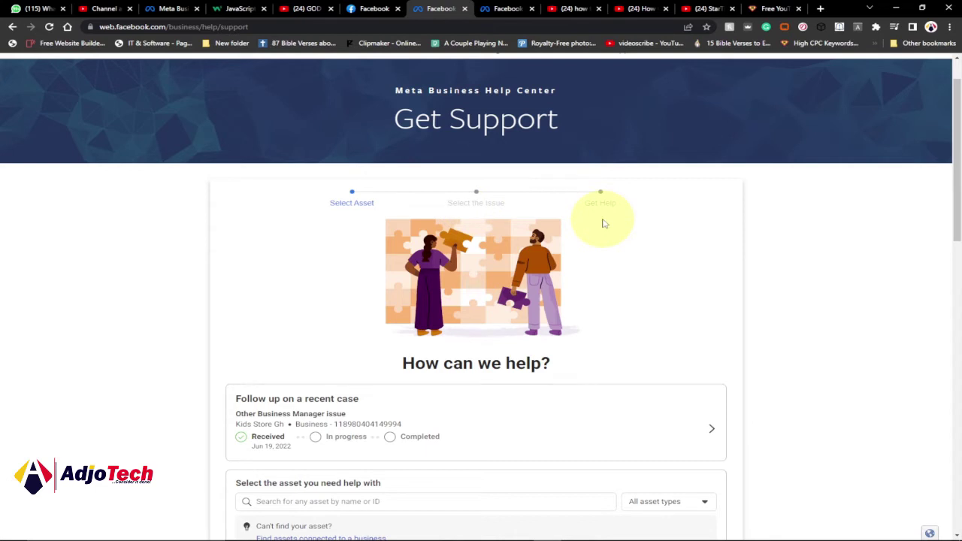
pyautogui.scroll(-5, 764, 284)
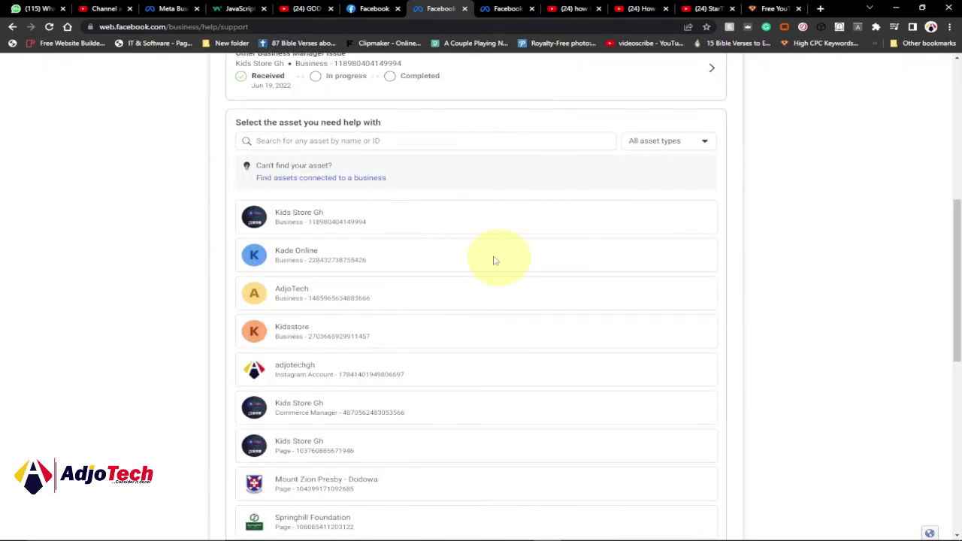
pyautogui.scroll(2, 440, 258)
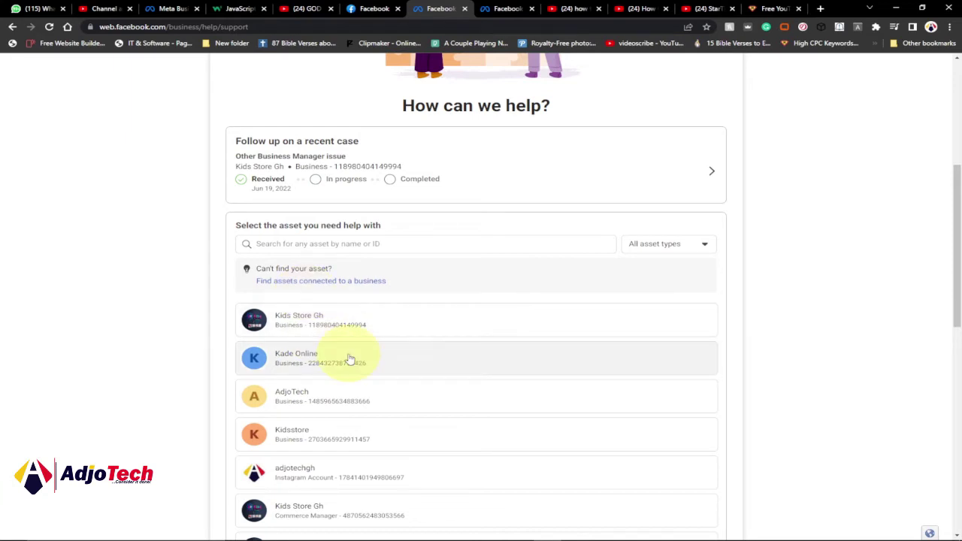
pyautogui.scroll(-2, 368, 353)
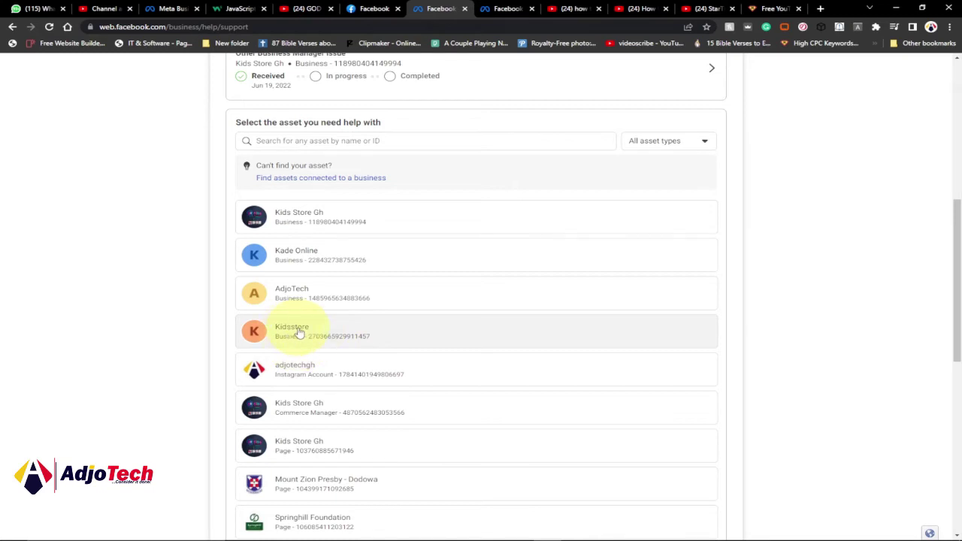
pyautogui.click(300, 333)
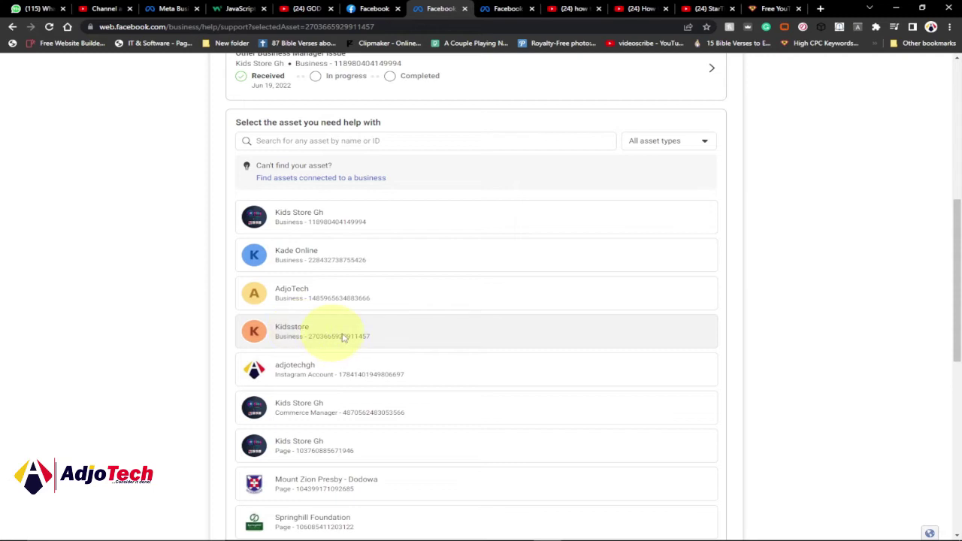
pyautogui.click(342, 338)
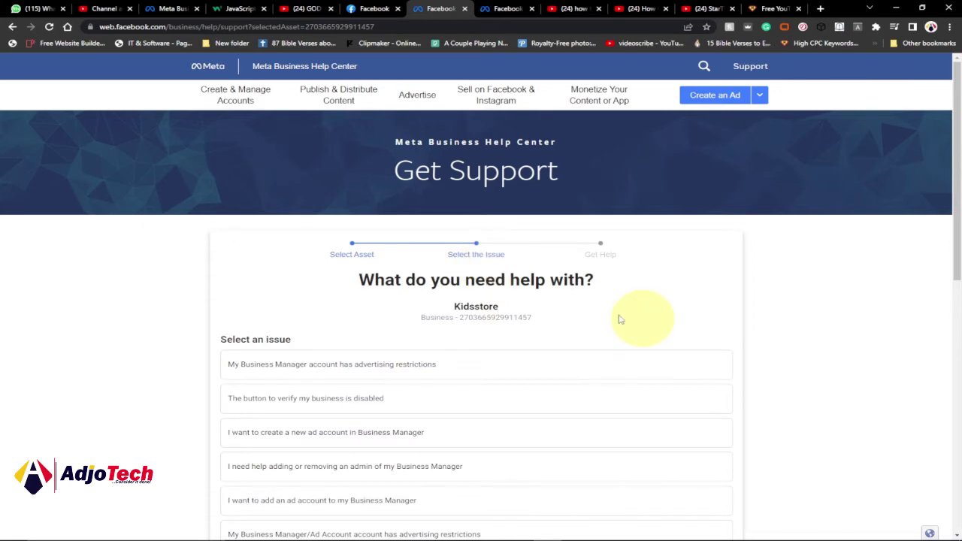
# Step: Choose 'Other Business Manager issue' as the problem for Kidsstore
pyautogui.scroll(-3, 620, 320)
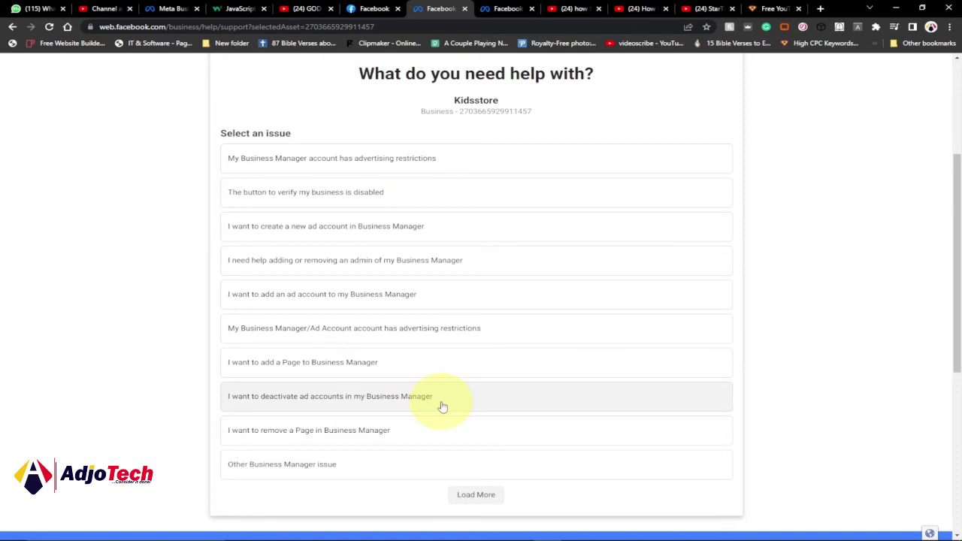
pyautogui.scroll(-2, 496, 292)
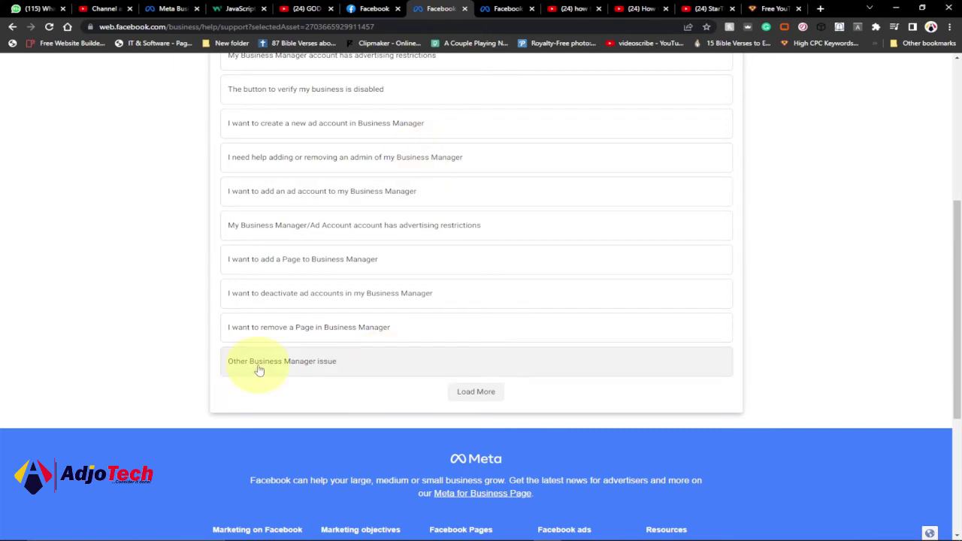
pyautogui.click(295, 367)
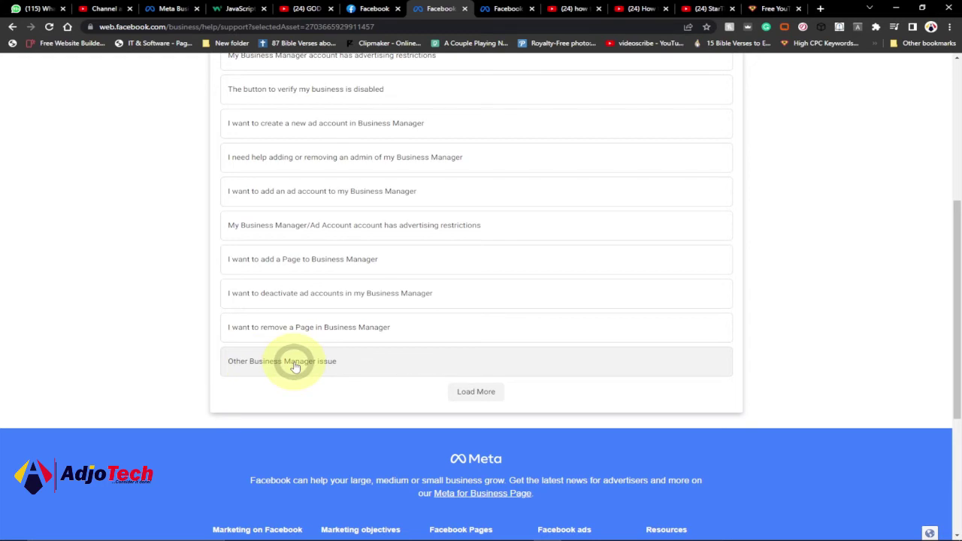
pyautogui.click(294, 366)
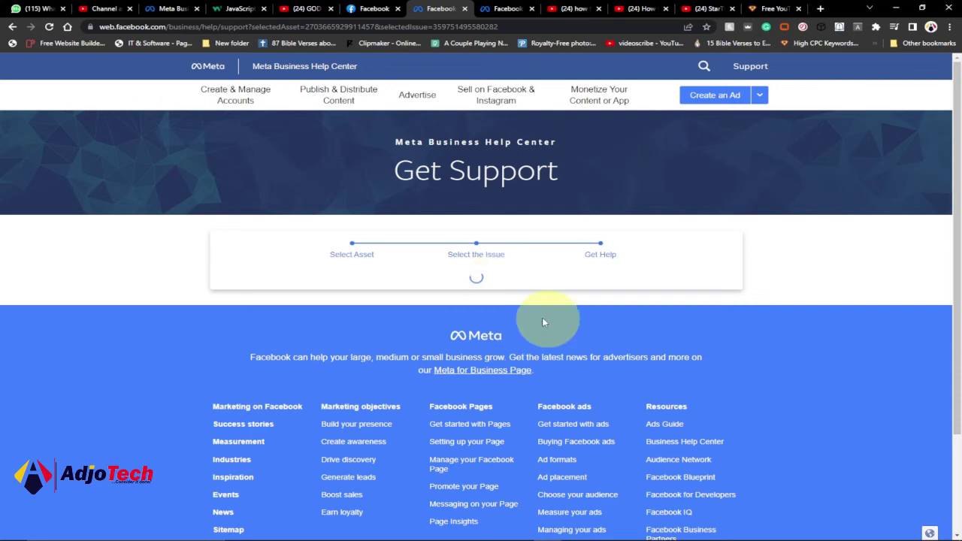
# Step: Scroll down the Get Help form and put the cursor in the issue description box
pyautogui.scroll(-2, 451, 319)
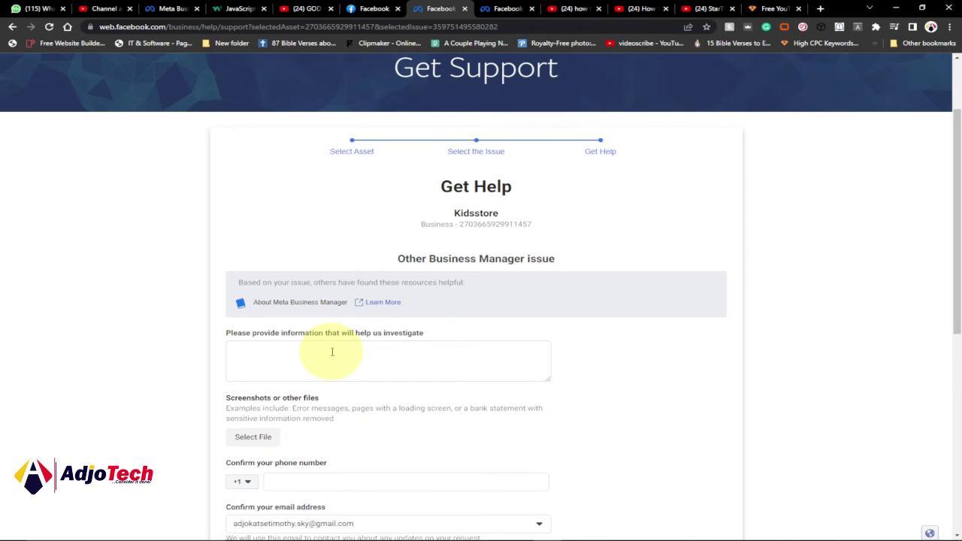
pyautogui.click(323, 354)
pyautogui.scroll(-1, 324, 354)
pyautogui.click(287, 297)
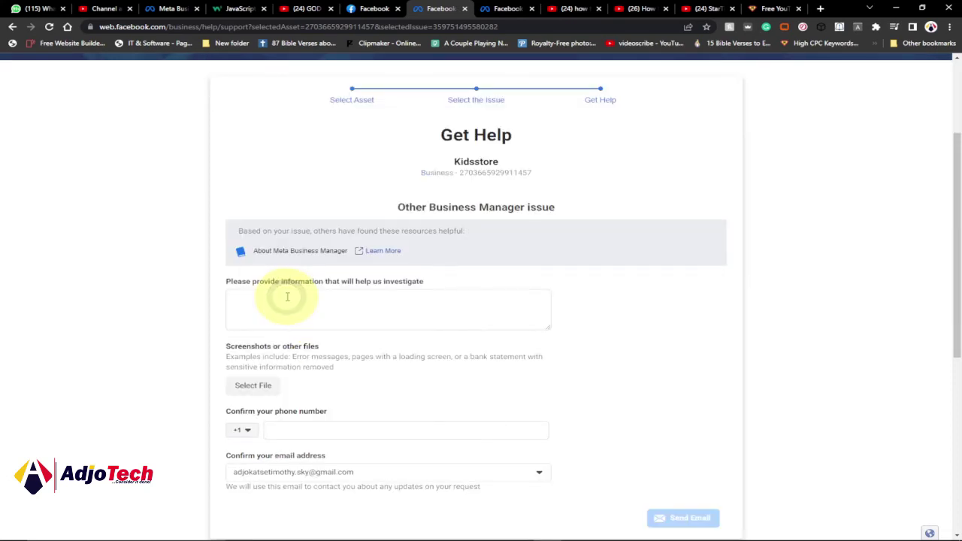
pyautogui.scroll(-1, 287, 297)
pyautogui.click(279, 254)
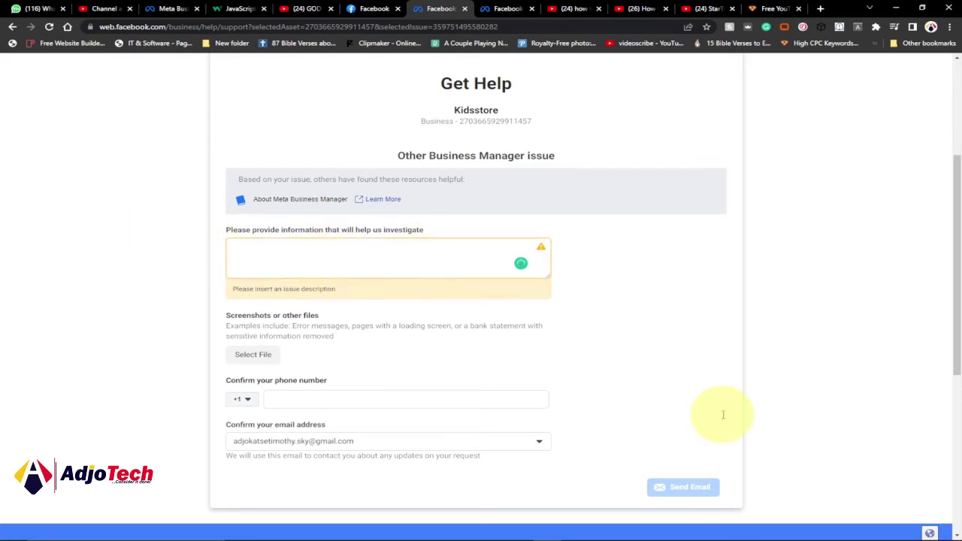
pyautogui.moveTo(728, 533)
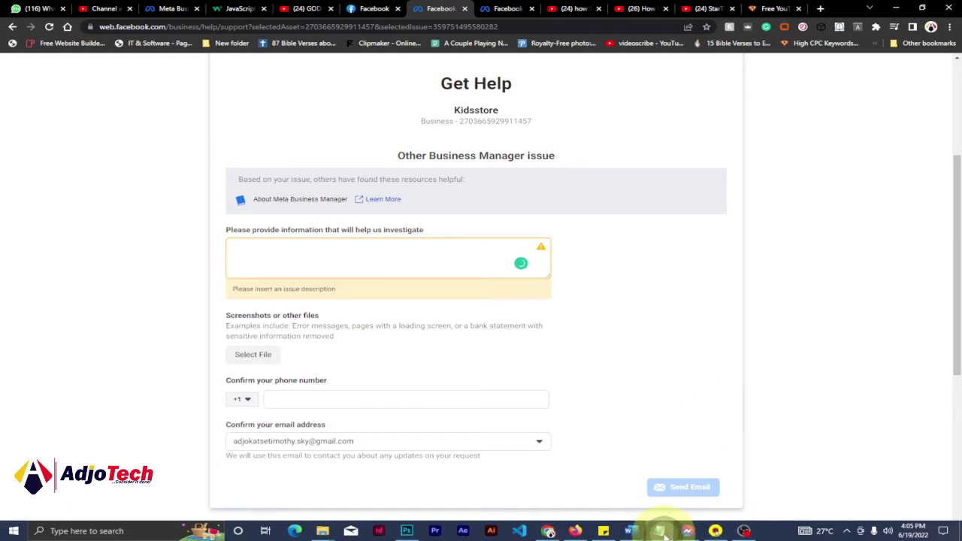
# Step: Copy the drafted deleted-page sentence from Notepad and minimize Notepad
pyautogui.click(658, 530)
pyautogui.moveTo(492, 128); pyautogui.dragTo(142, 129)
pyautogui.hotkey('ctrl', 'c')
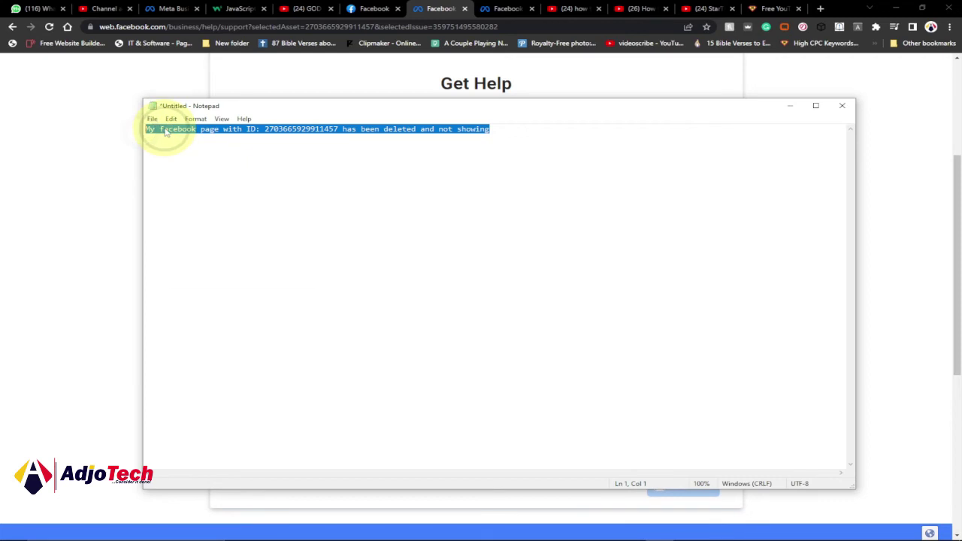
pyautogui.rightClick(166, 132)
pyautogui.click(192, 162)
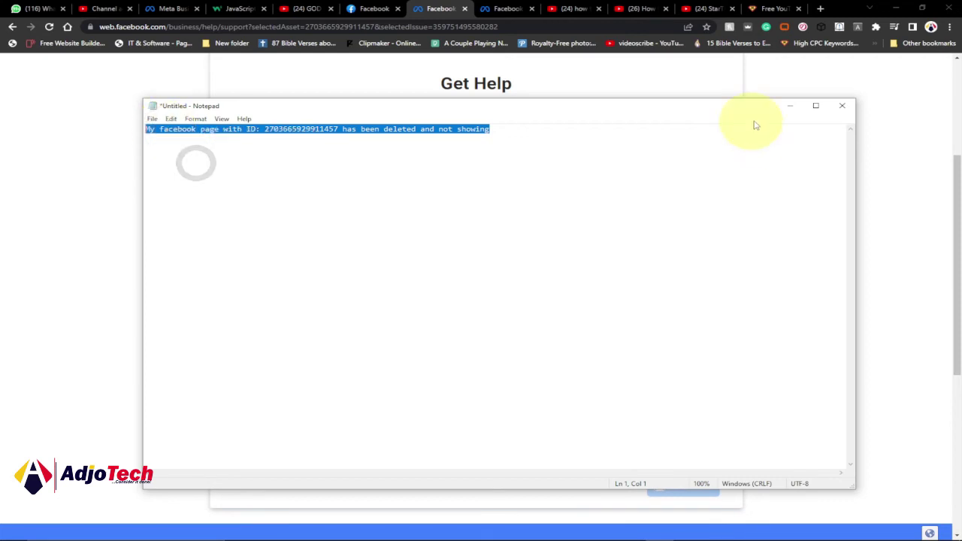
pyautogui.click(793, 107)
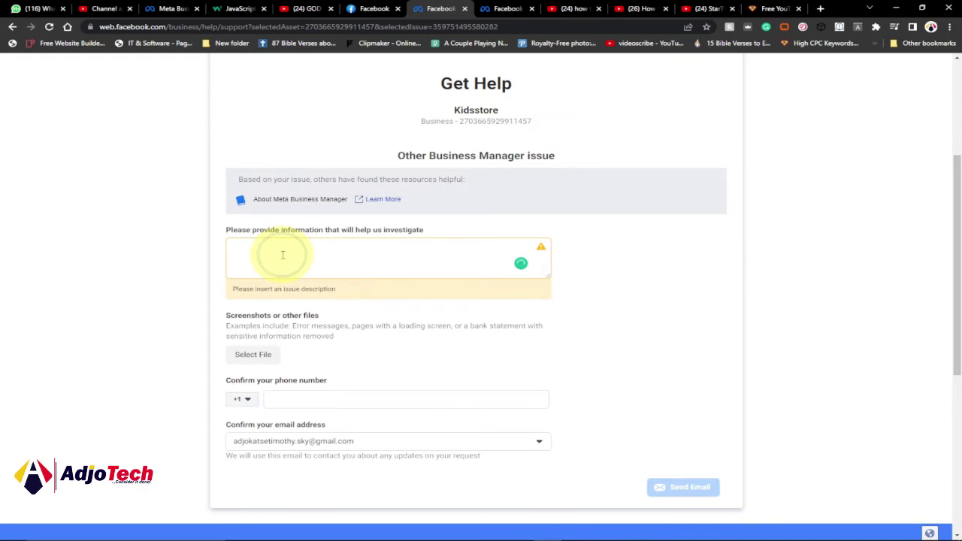
# Step: Paste the deleted-page sentence into the support form's issue description
pyautogui.rightClick(283, 257)
pyautogui.click(315, 333)
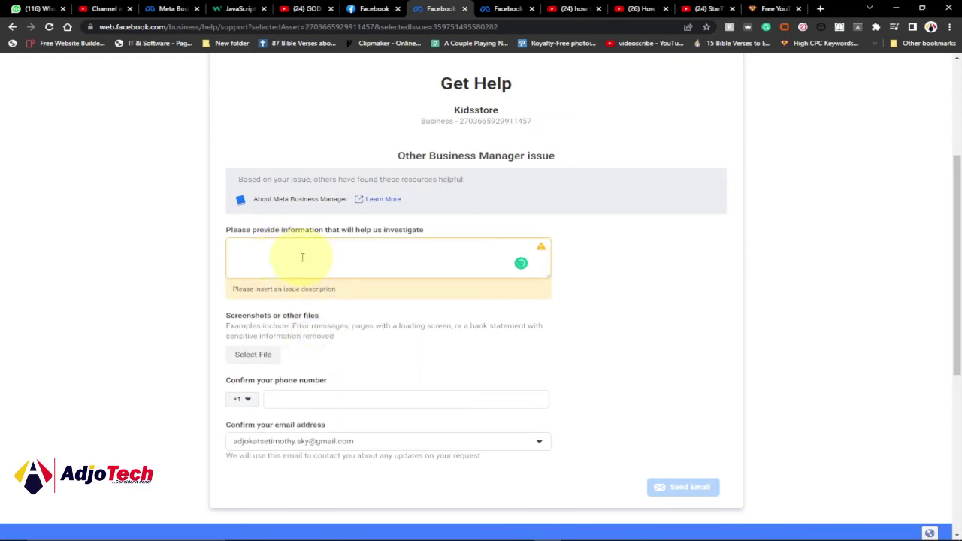
pyautogui.hotkey('ctrl', 'v')
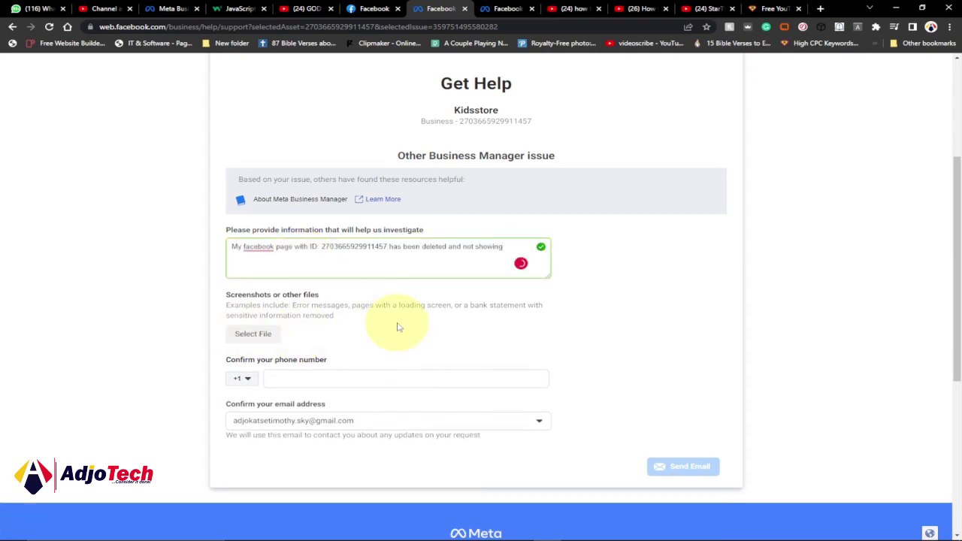
pyautogui.rightClick(259, 246)
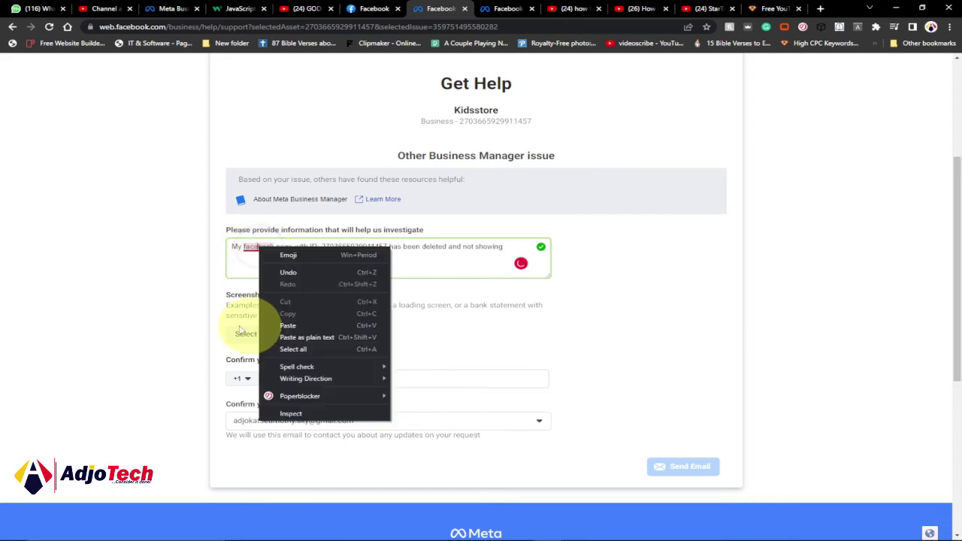
pyautogui.click(222, 269)
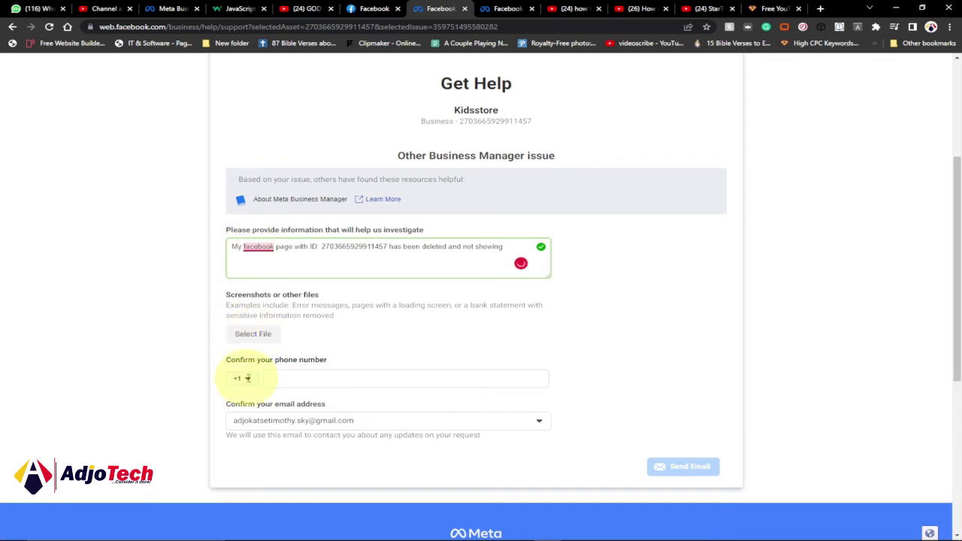
pyautogui.click(248, 380)
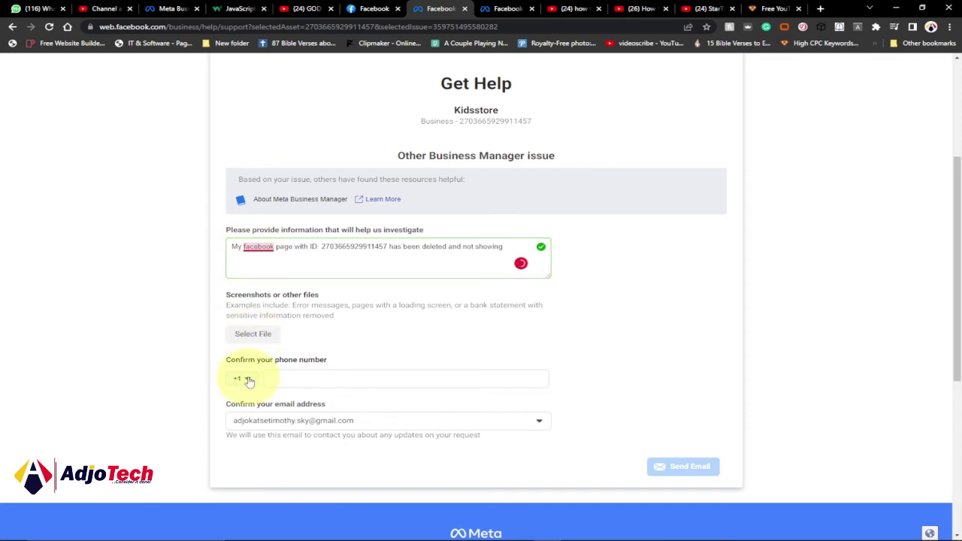
pyautogui.click(248, 380)
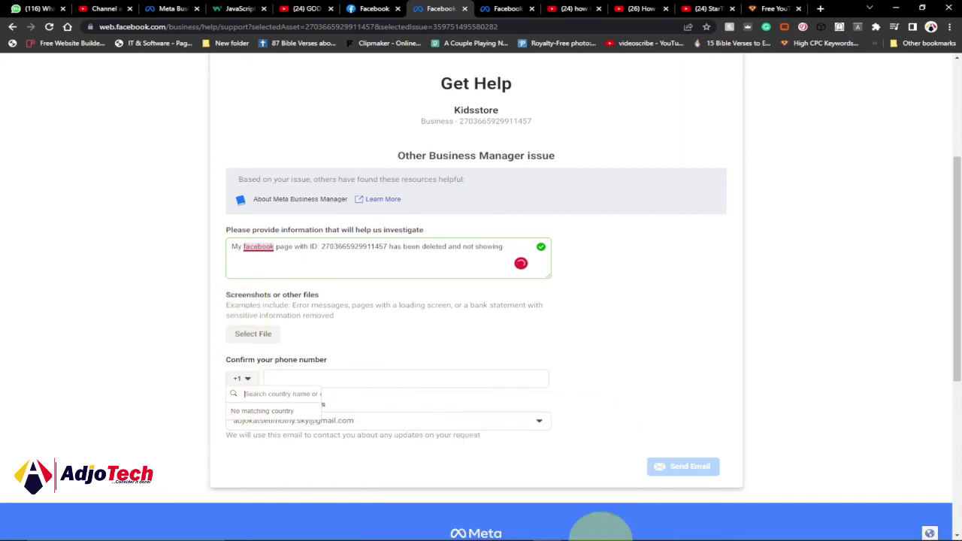
# Step: Enter the contact phone number with country code +233 on the support form
pyautogui.moveTo(748, 532)
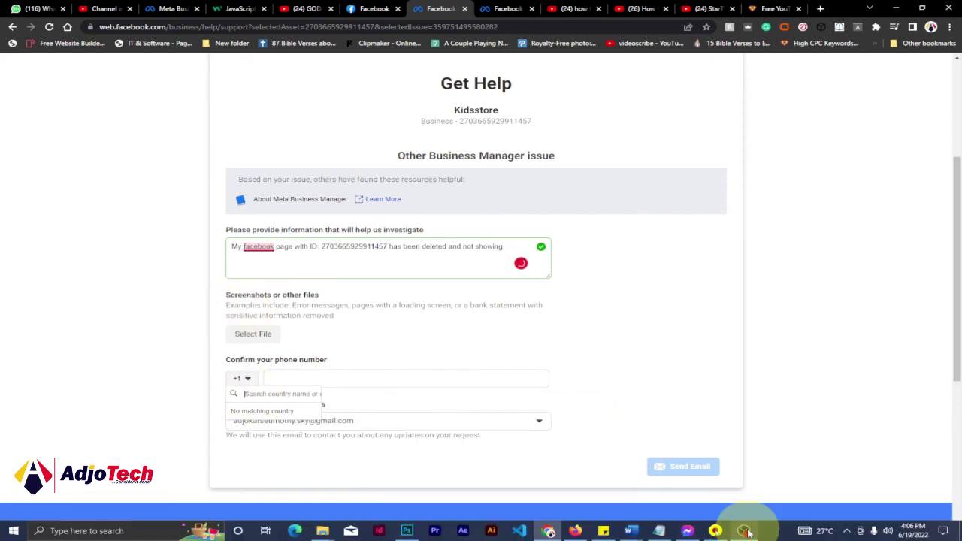
pyautogui.click(311, 377)
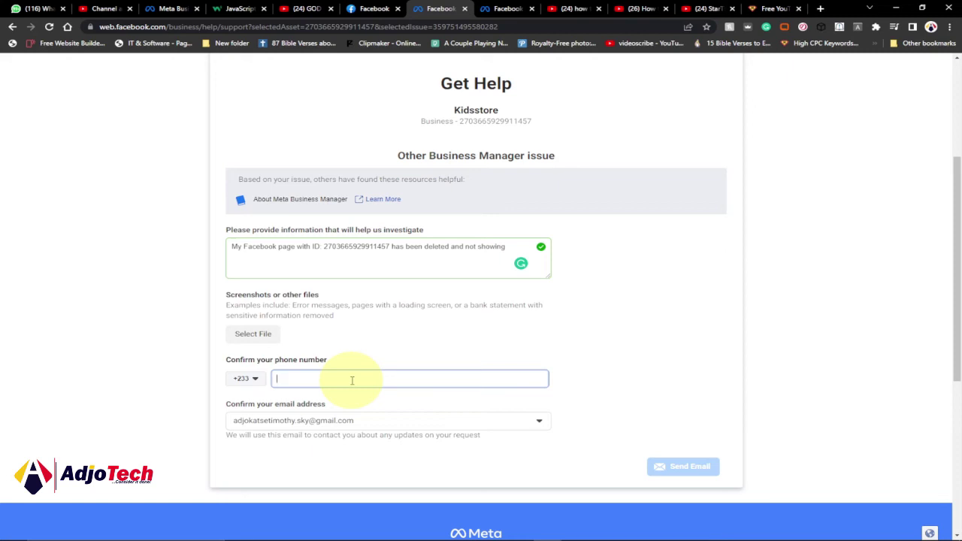
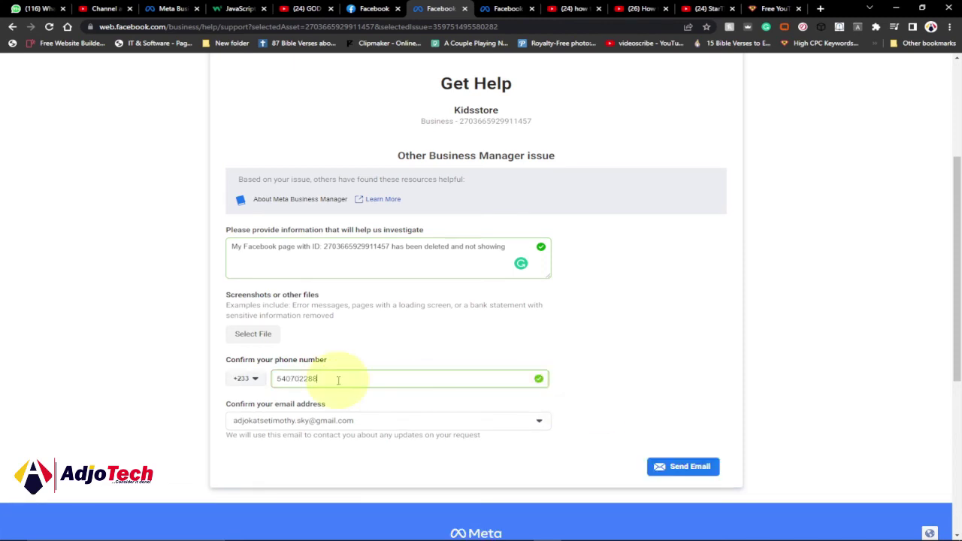
pyautogui.click(684, 470)
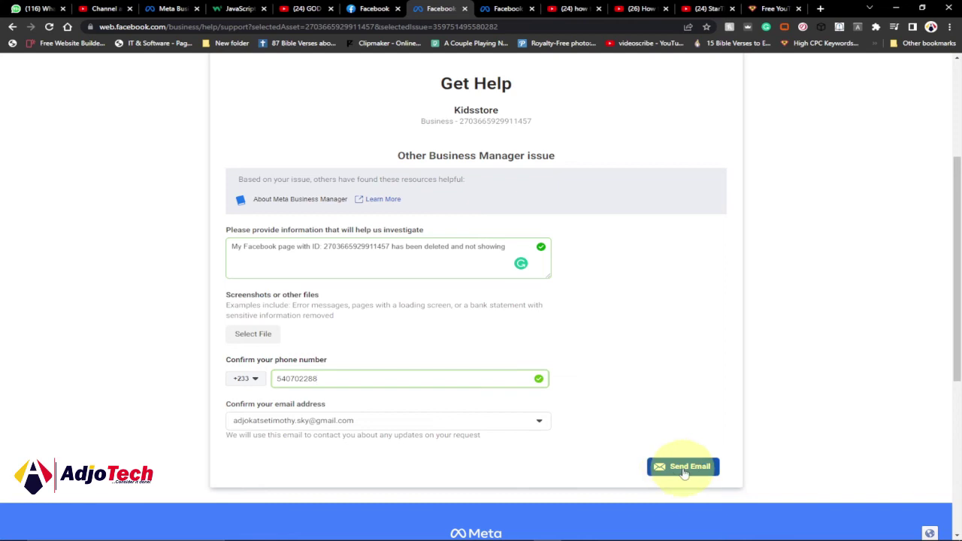
# Step: Send the Kidsstore support email, review the confirmation, and return to the Facebook feed
pyautogui.click(696, 471)
pyautogui.click(691, 471)
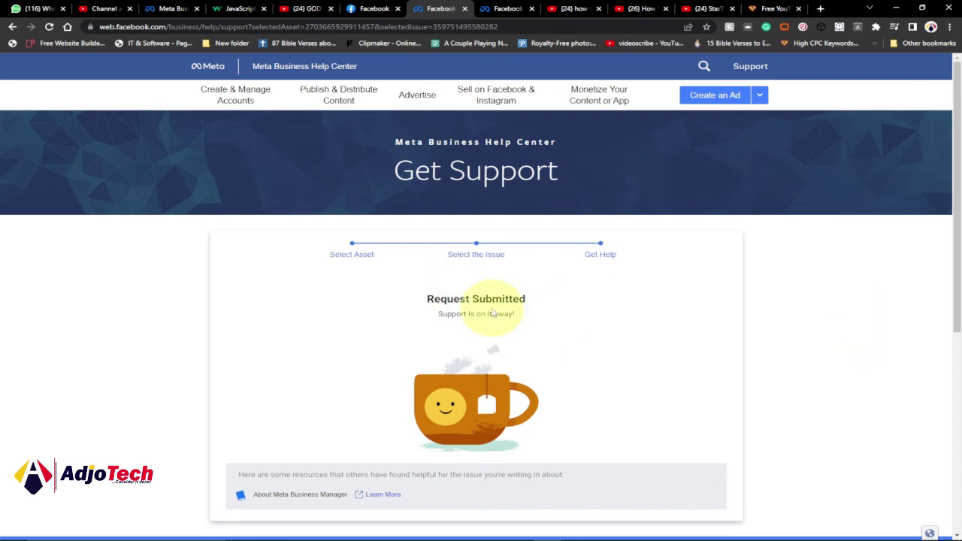
pyautogui.scroll(-3, 690, 317)
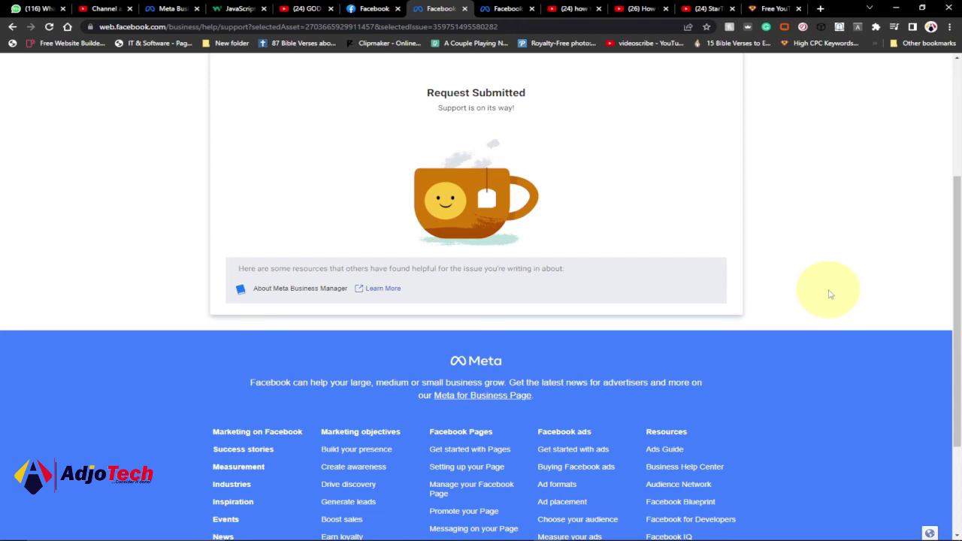
pyautogui.scroll(2, 829, 294)
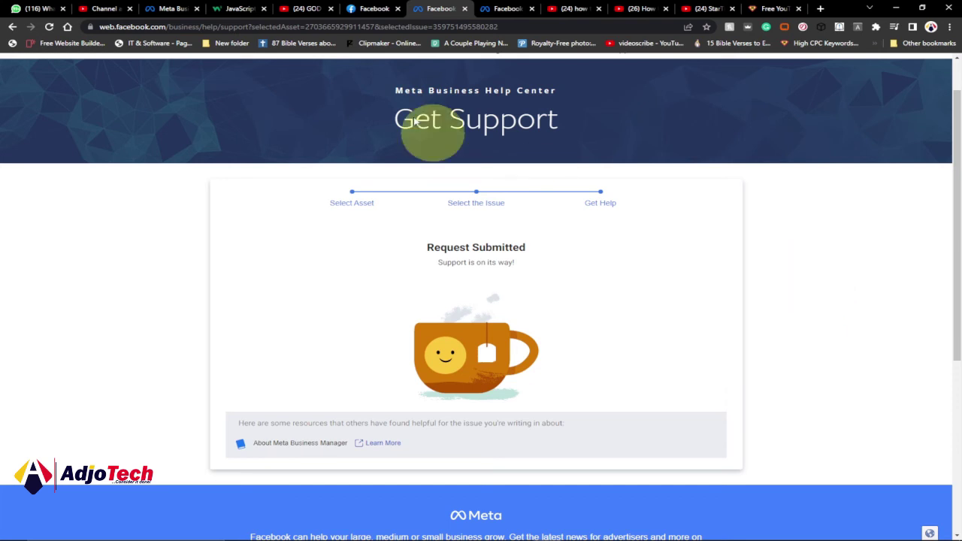
pyautogui.click(368, 8)
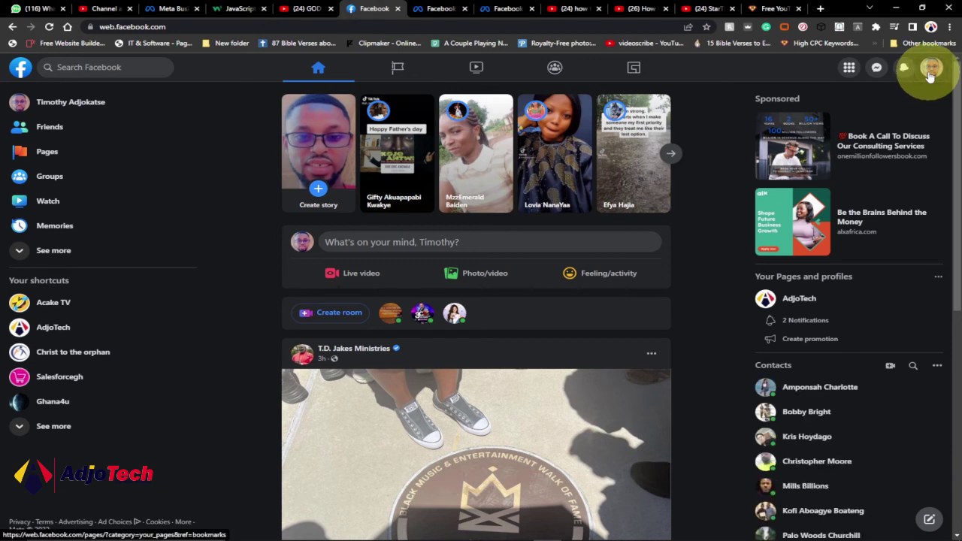
# Step: From the profile avatar menu, go to Help & Support and open the Support Inbox
pyautogui.click(931, 71)
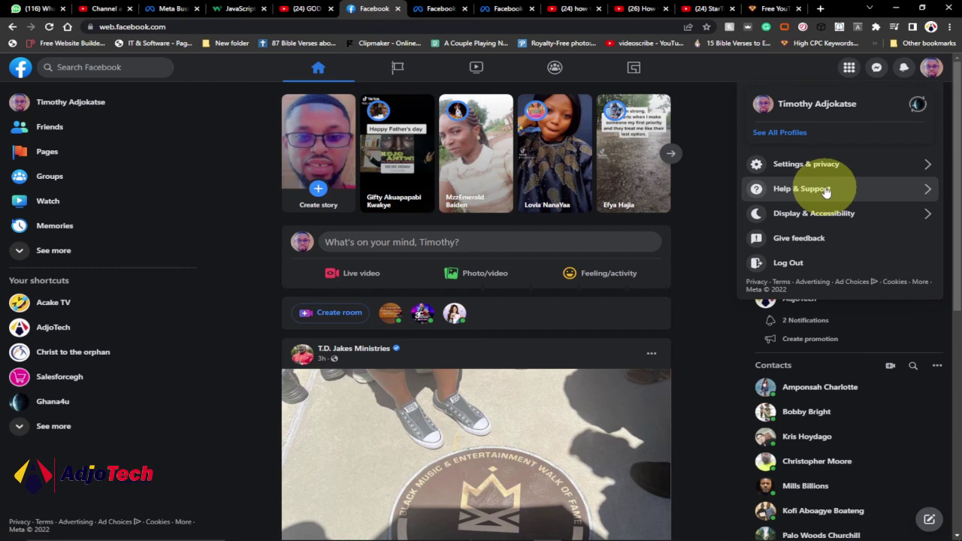
pyautogui.click(883, 196)
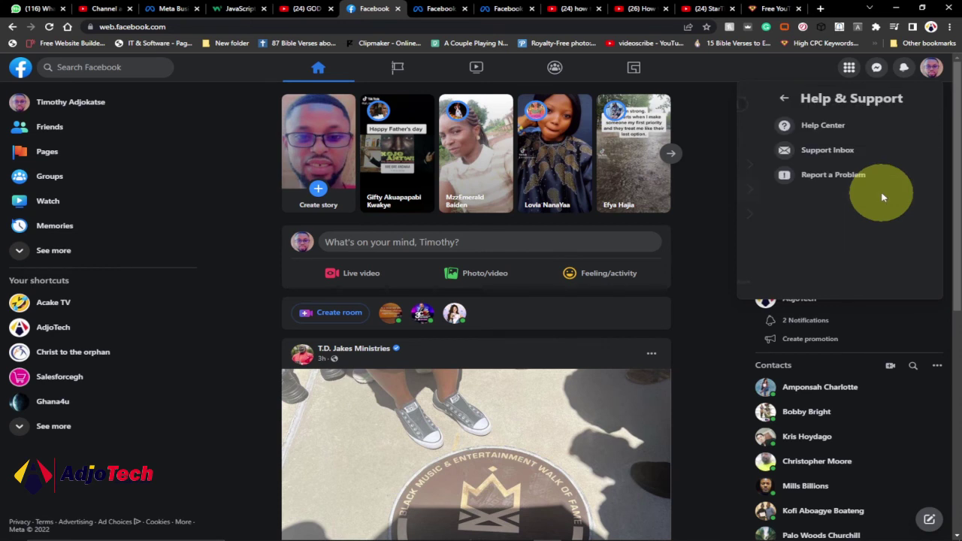
pyautogui.click(810, 155)
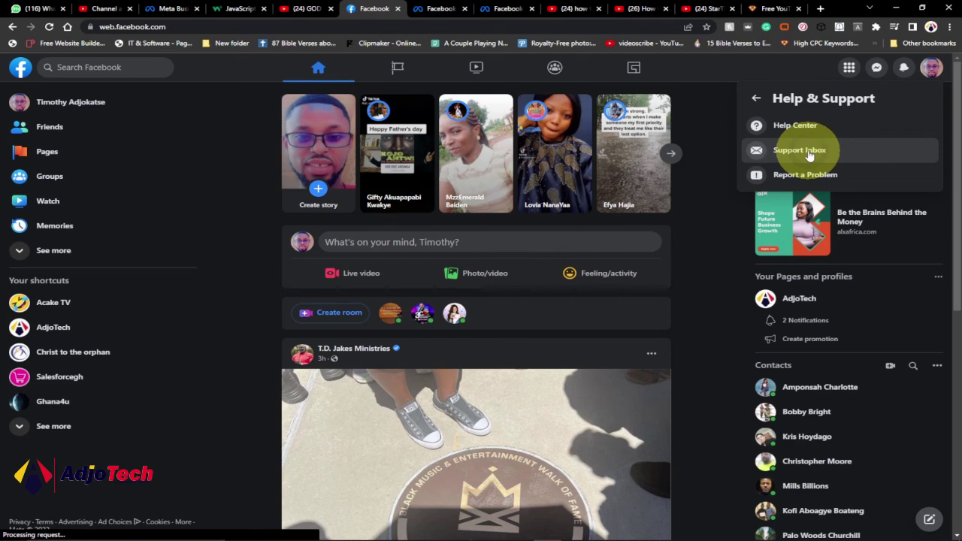